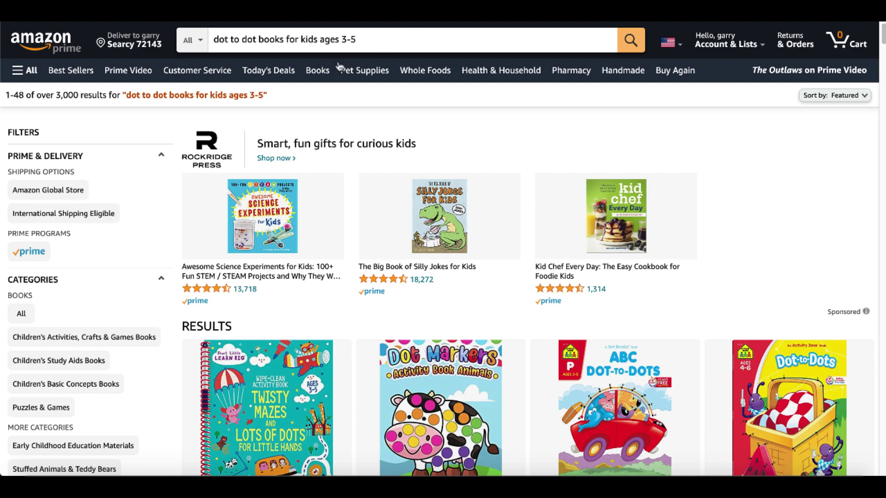
Step: Browse the results for "dot to dot books for kids ages 3-5", comparing covers, prices, ratings and sales ranks
{"action": "scroll", "coordinate": [183, 224], "scroll_direction": "down", "scroll_amount": 3}
{"action": "scroll", "coordinate": [183, 224], "scroll_direction": "down", "scroll_amount": 7}
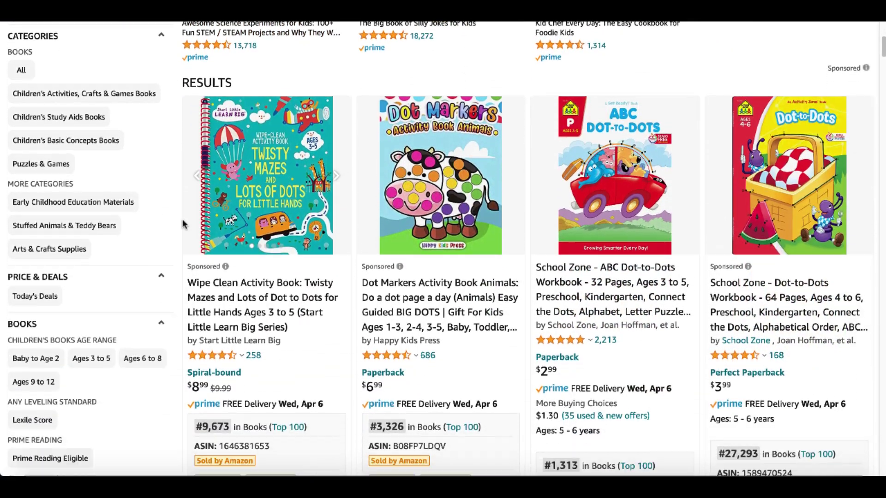
{"action": "scroll", "coordinate": [182, 224], "scroll_direction": "down", "scroll_amount": 6}
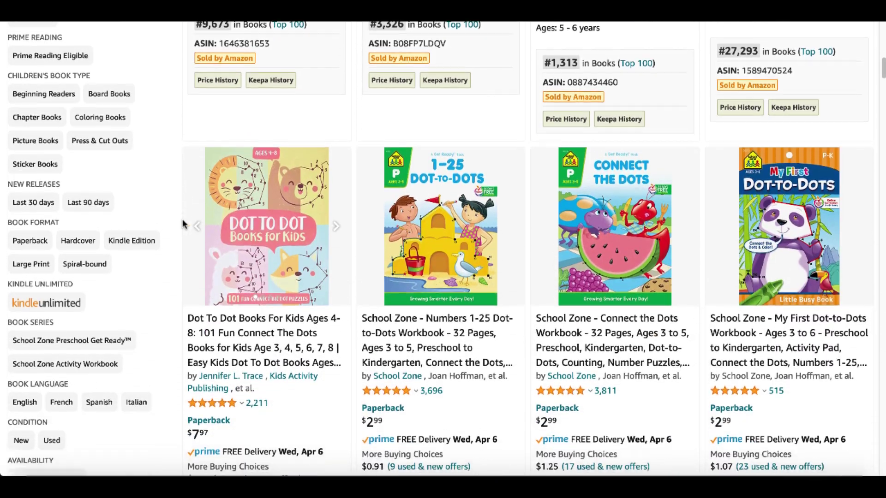
{"action": "scroll", "coordinate": [182, 224], "scroll_direction": "down", "scroll_amount": 7}
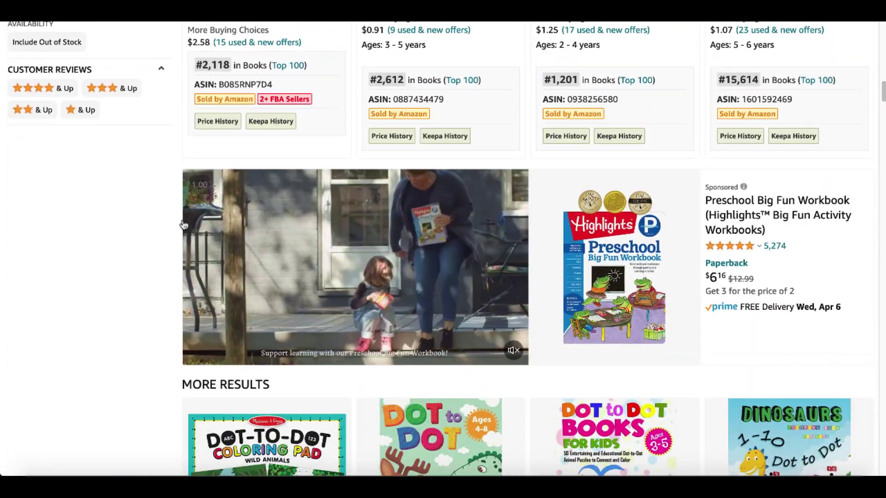
{"action": "scroll", "coordinate": [183, 223], "scroll_direction": "down", "scroll_amount": 2}
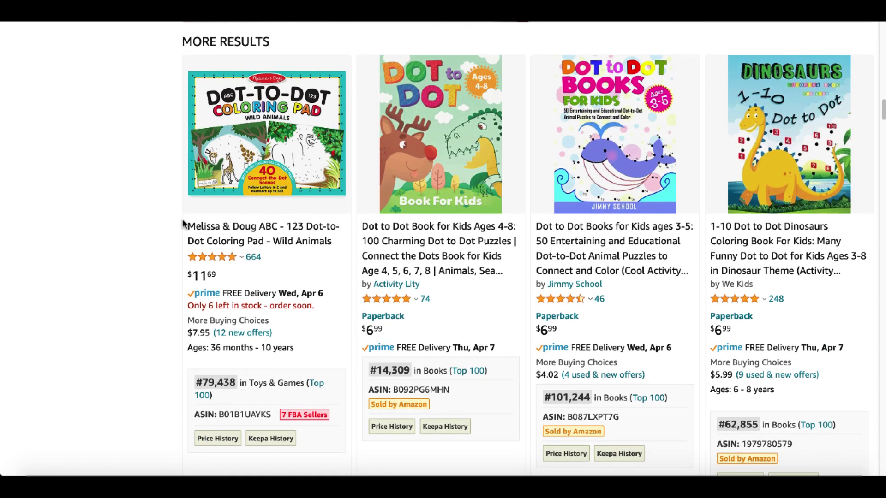
Step: Look through the sample pages of the Activity Lity "Dot to Dot Book for Kids Ages 4-8" to study the puzzle style
{"action": "mouse_move", "coordinate": [430, 192]}
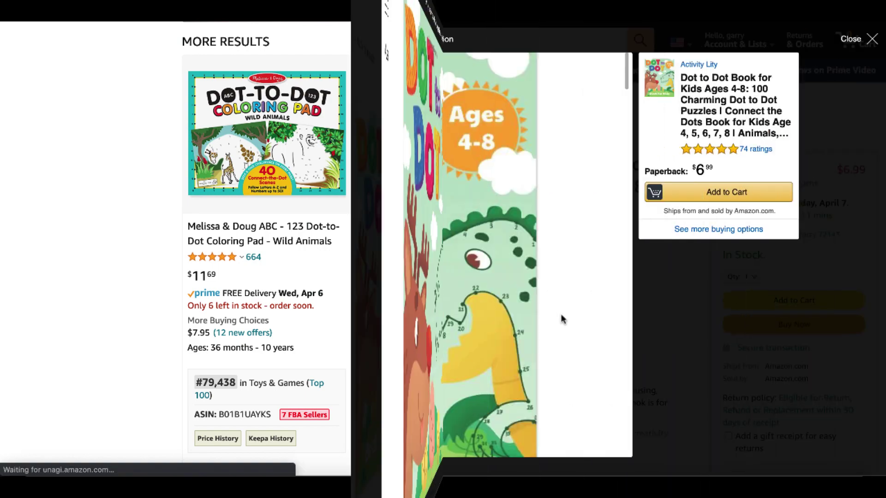
{"action": "scroll", "coordinate": [561, 319], "scroll_direction": "down", "scroll_amount": 10}
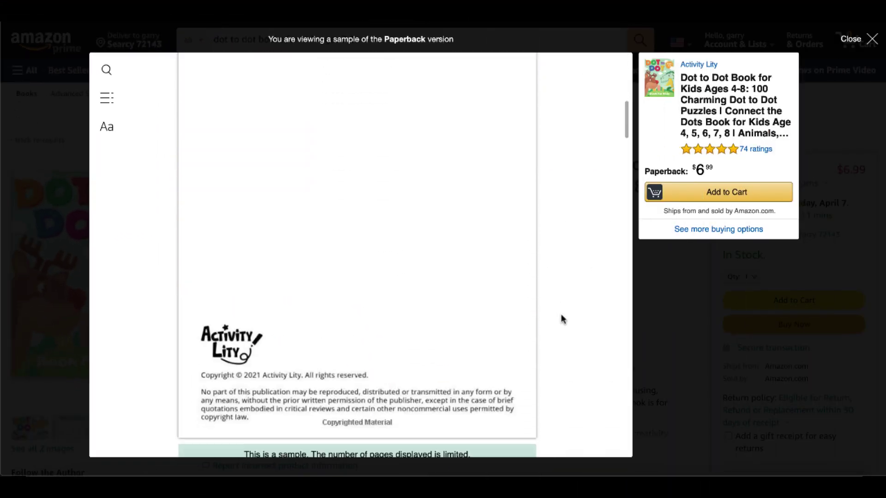
{"action": "scroll", "coordinate": [562, 316], "scroll_direction": "down", "scroll_amount": 5}
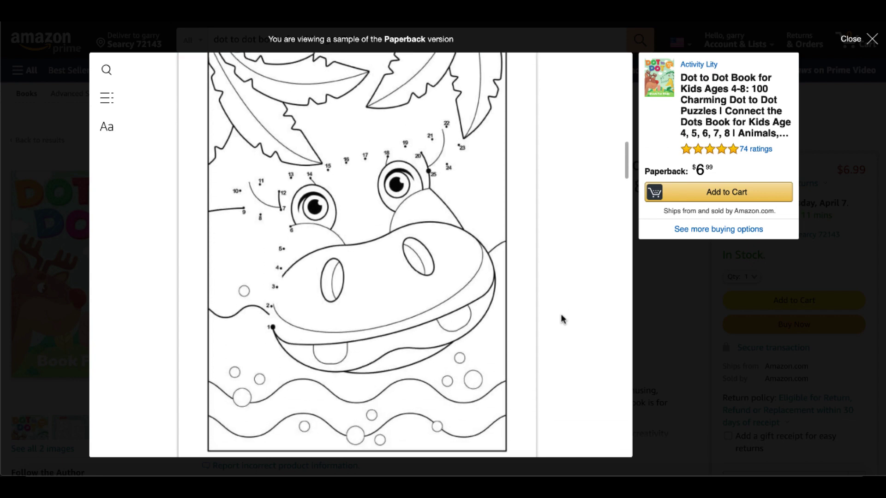
{"action": "scroll", "coordinate": [561, 319], "scroll_direction": "up", "scroll_amount": 1}
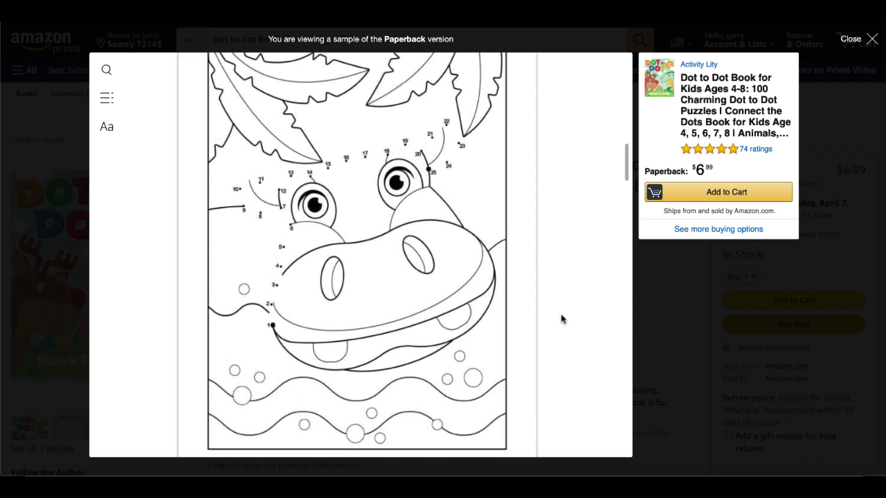
{"action": "scroll", "coordinate": [561, 318], "scroll_direction": "down", "scroll_amount": 7}
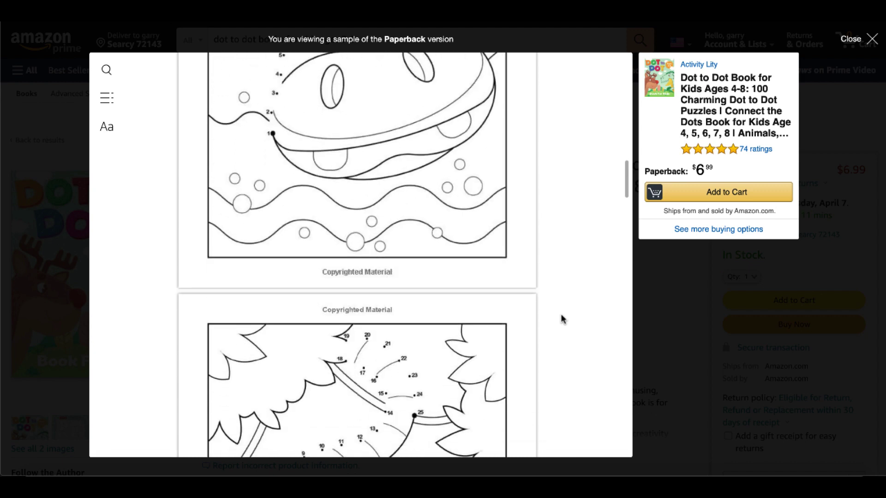
{"action": "scroll", "coordinate": [560, 318], "scroll_direction": "down", "scroll_amount": 1}
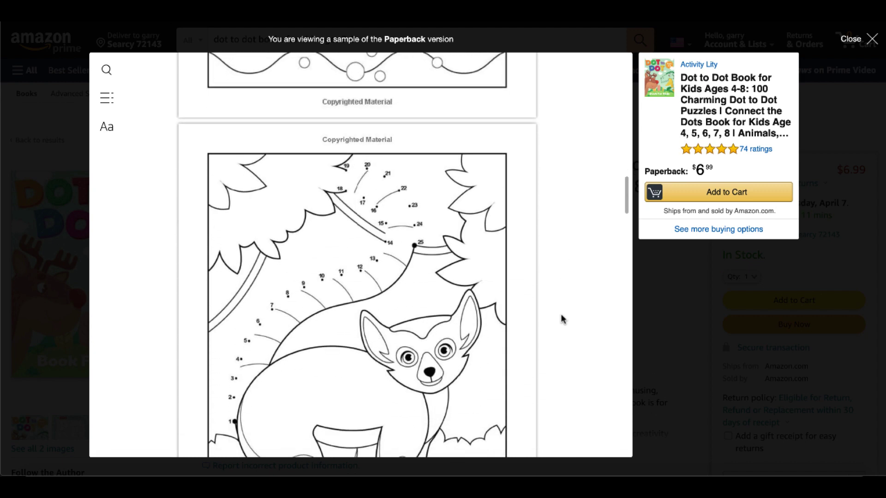
{"action": "scroll", "coordinate": [562, 318], "scroll_direction": "down", "scroll_amount": 10}
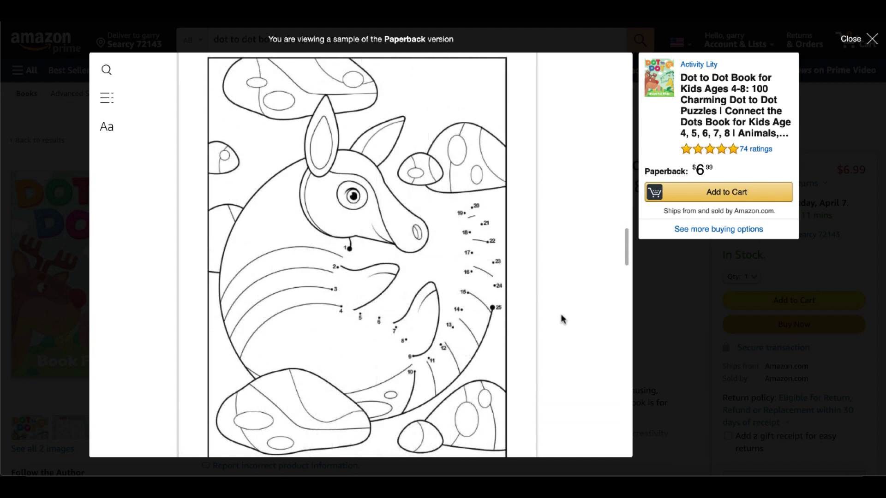
{"action": "scroll", "coordinate": [561, 319], "scroll_direction": "down", "scroll_amount": 2}
{"action": "scroll", "coordinate": [560, 317], "scroll_direction": "up", "scroll_amount": 4}
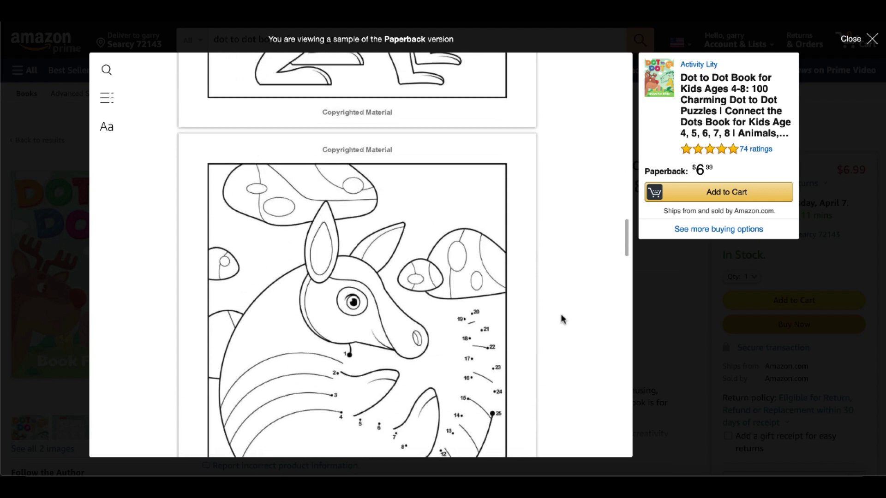
{"action": "scroll", "coordinate": [560, 316], "scroll_direction": "down", "scroll_amount": 3}
{"action": "scroll", "coordinate": [495, 335], "scroll_direction": "down", "scroll_amount": 10}
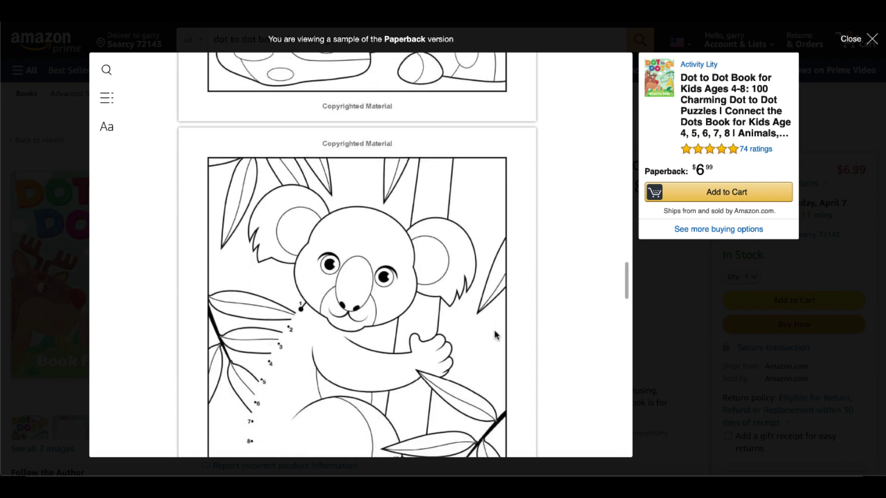
{"action": "scroll", "coordinate": [495, 336], "scroll_direction": "down", "scroll_amount": 2}
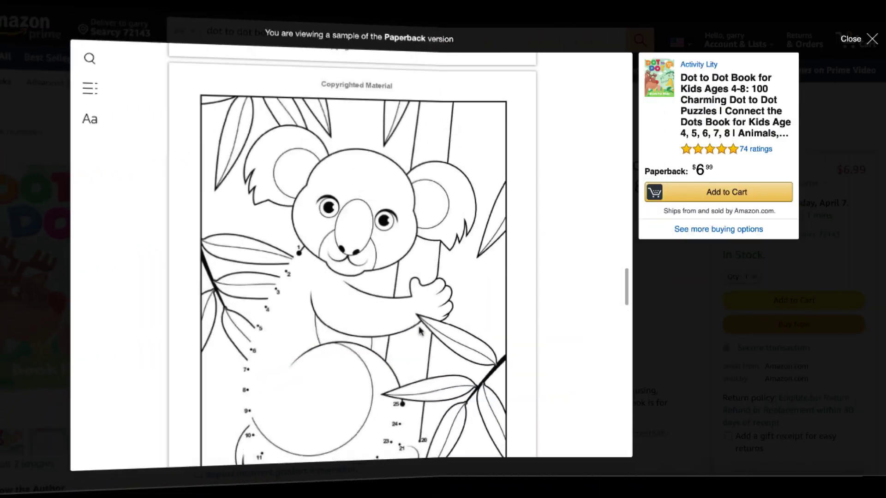
{"action": "scroll", "coordinate": [420, 330], "scroll_direction": "down", "scroll_amount": 10}
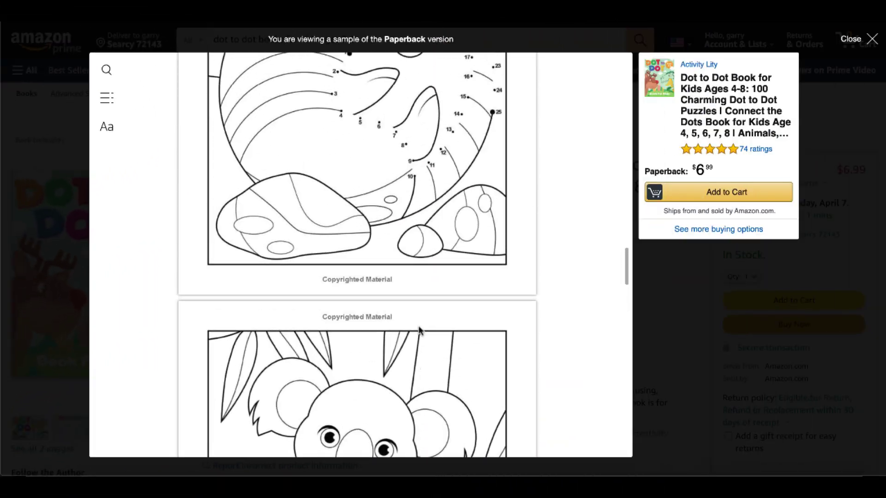
{"action": "scroll", "coordinate": [420, 330], "scroll_direction": "up", "scroll_amount": 8}
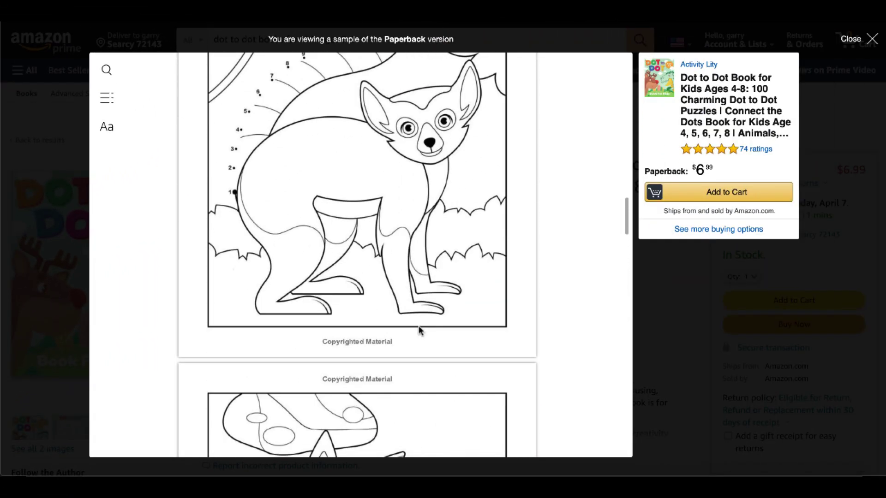
{"action": "scroll", "coordinate": [419, 330], "scroll_direction": "up", "scroll_amount": 10}
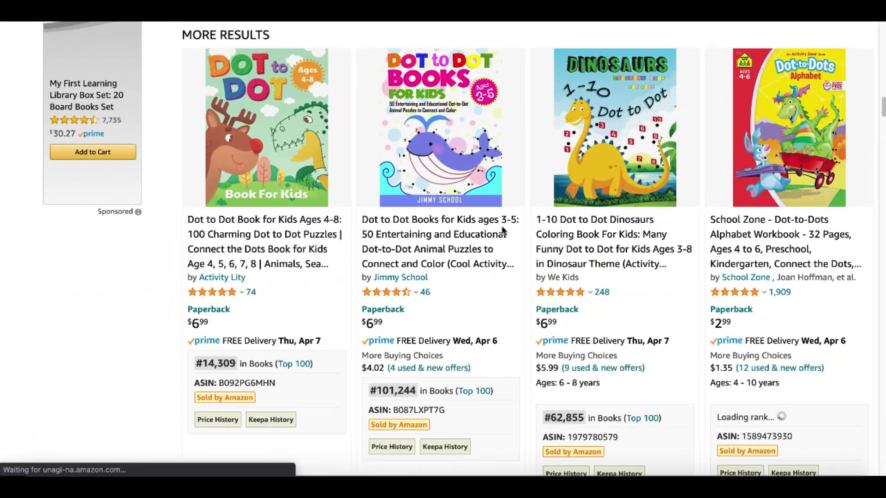
Step: View the "1-10 Dot to Dot Dinosaurs Coloring Book For Kids" listing and enlarge its back cover image to examine the sample puzzles
{"action": "mouse_move", "coordinate": [600, 180]}
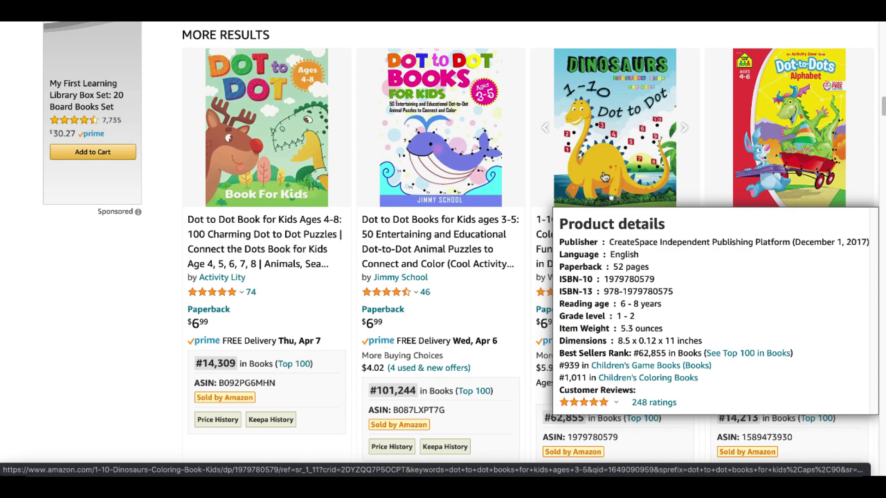
{"action": "left_click", "coordinate": [605, 177]}
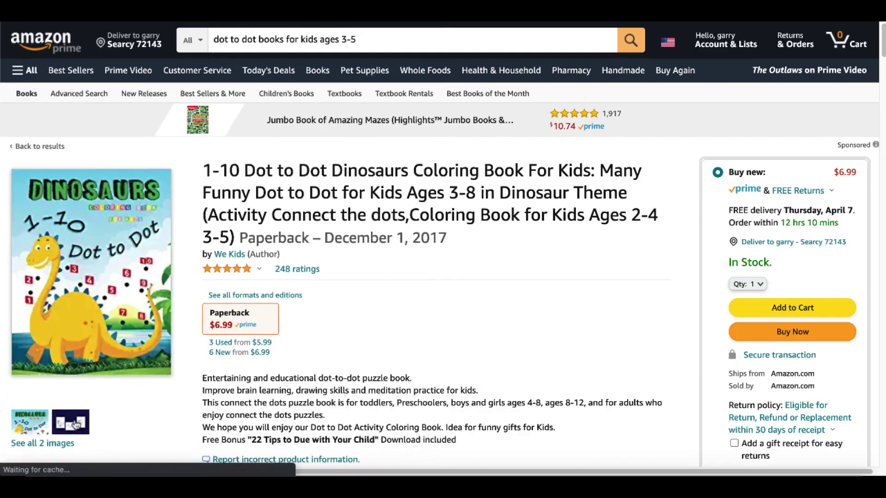
{"action": "left_click", "coordinate": [76, 424]}
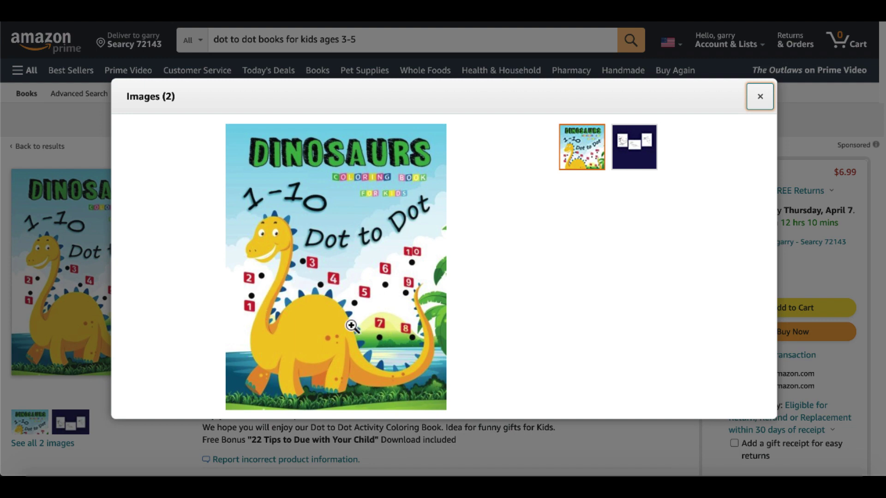
{"action": "left_click", "coordinate": [635, 165]}
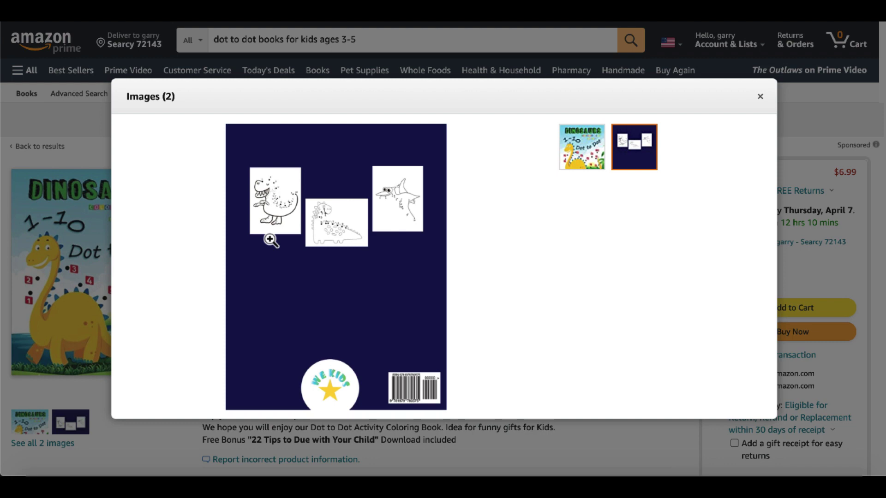
{"action": "left_click", "coordinate": [378, 232]}
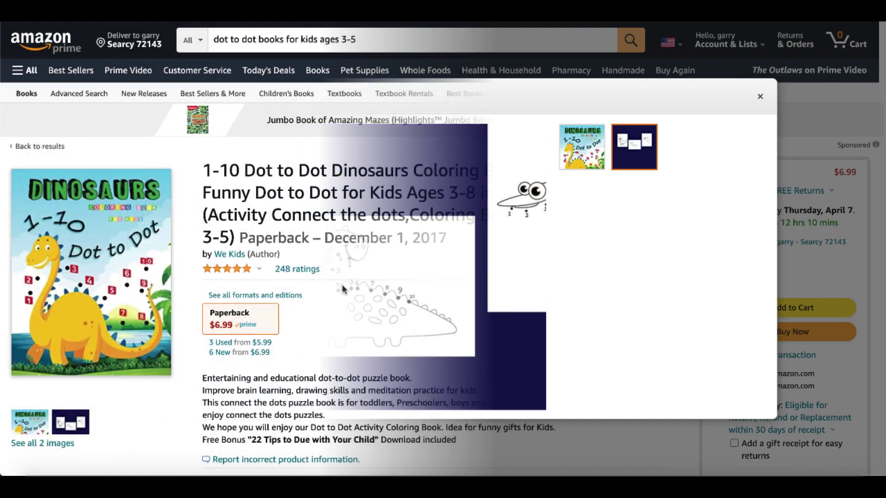
{"action": "scroll", "coordinate": [342, 289], "scroll_direction": "down", "scroll_amount": 15}
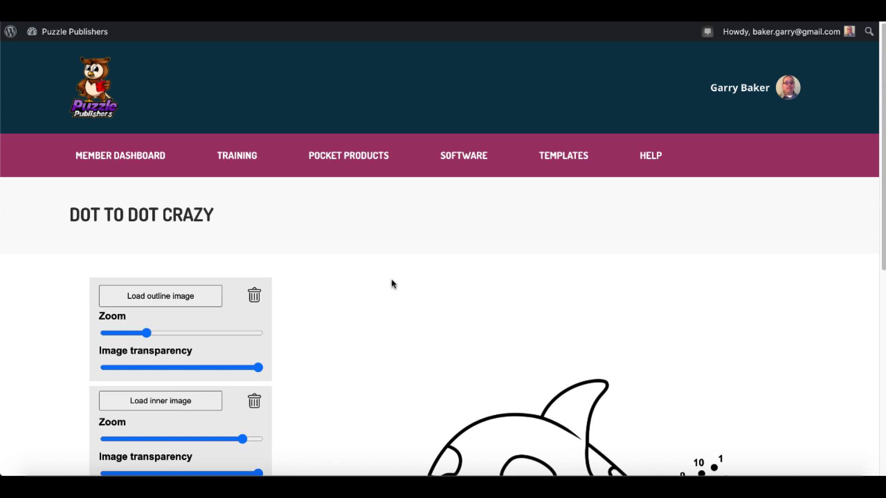
Step: In Puzzle Publishers, open the Dot to Dot Crazy tool from the software collection
{"action": "left_click", "coordinate": [447, 158]}
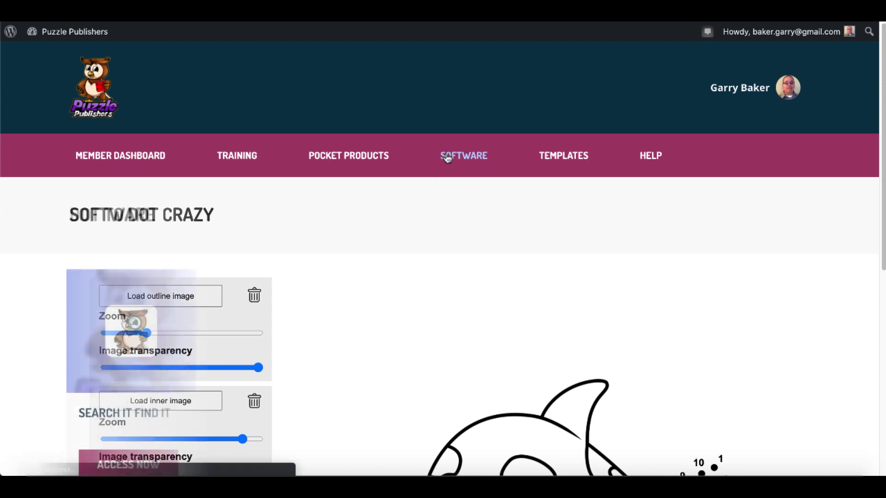
{"action": "scroll", "coordinate": [645, 295], "scroll_direction": "down", "scroll_amount": 1}
{"action": "scroll", "coordinate": [644, 294], "scroll_direction": "down", "scroll_amount": 8}
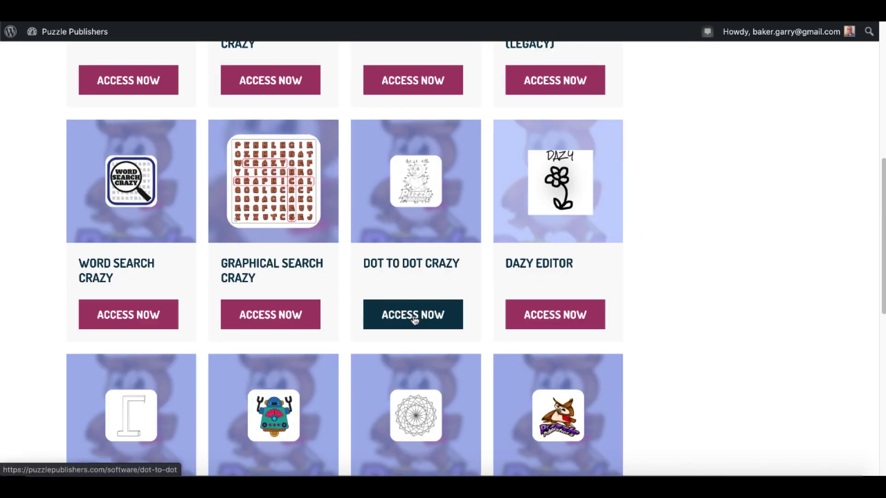
{"action": "left_click", "coordinate": [415, 320]}
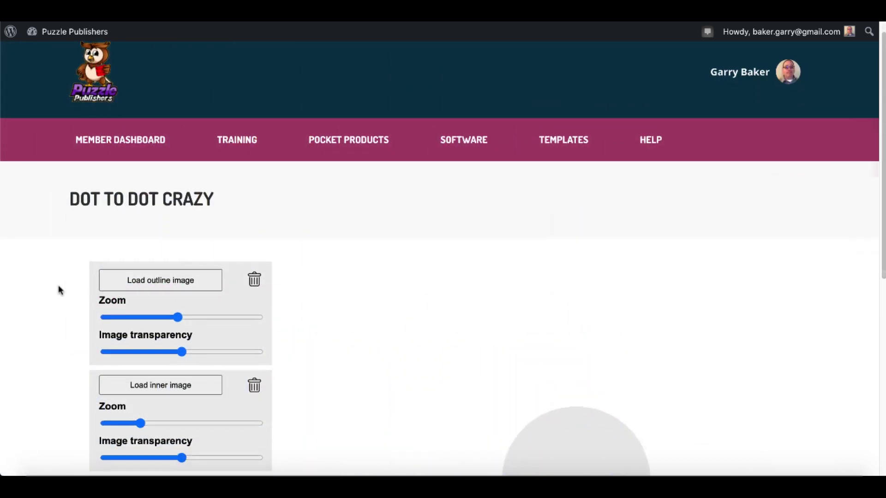
Step: Load the orca image from the Cute-Arctic-Animals-Digital-5237797 folder in Downloads as the outline image
{"action": "scroll", "coordinate": [60, 289], "scroll_direction": "down", "scroll_amount": 4}
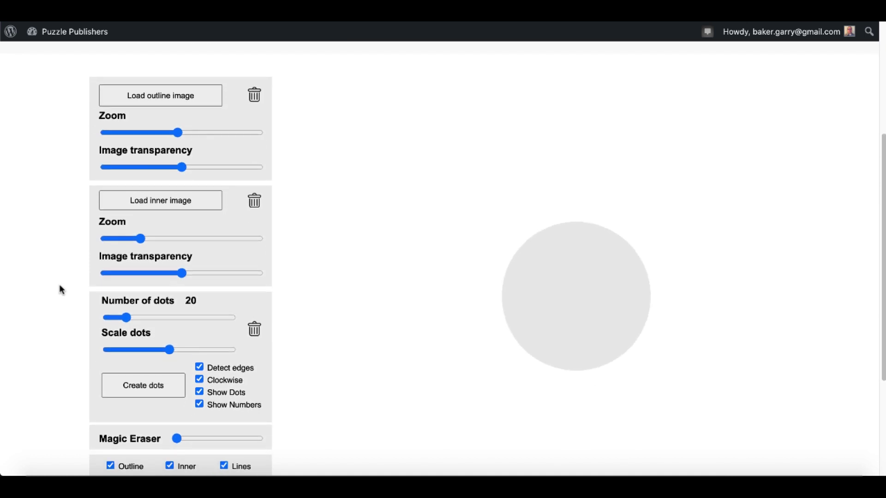
{"action": "scroll", "coordinate": [167, 102], "scroll_direction": "down", "scroll_amount": 1}
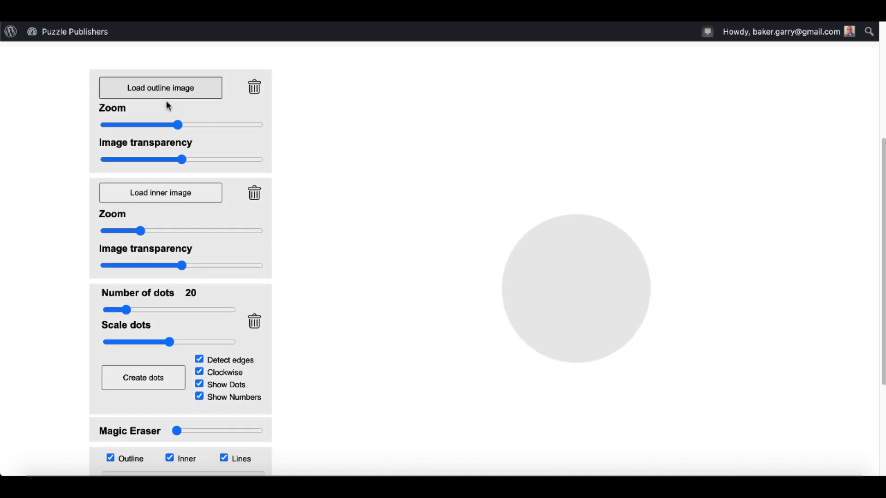
{"action": "scroll", "coordinate": [166, 100], "scroll_direction": "down", "scroll_amount": 2}
{"action": "left_click", "coordinate": [166, 96]}
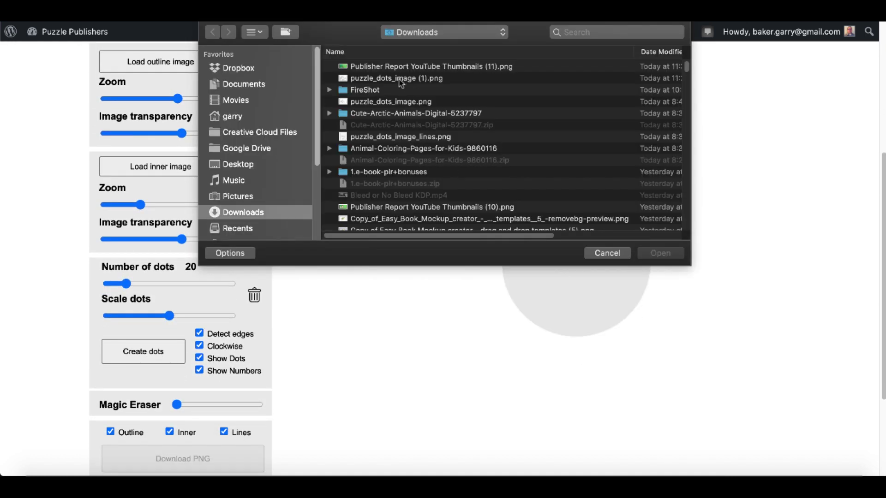
{"action": "left_click", "coordinate": [394, 114]}
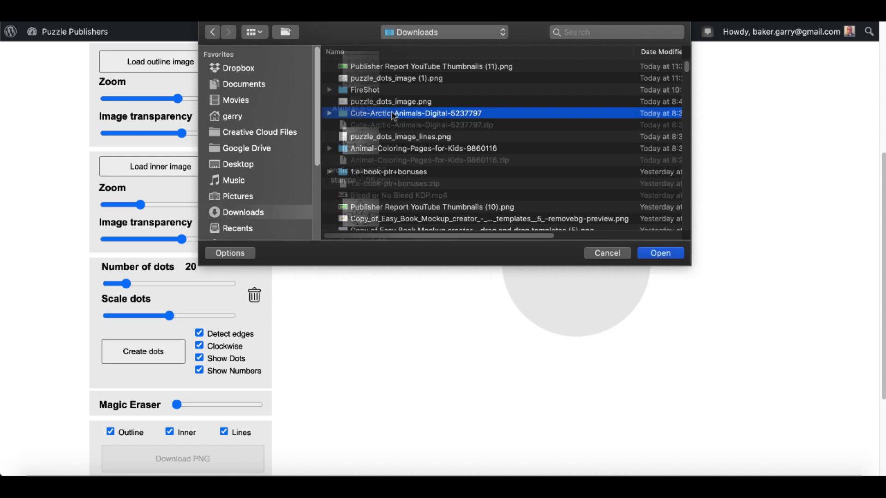
{"action": "double_click", "coordinate": [393, 114]}
{"action": "double_click", "coordinate": [367, 146]}
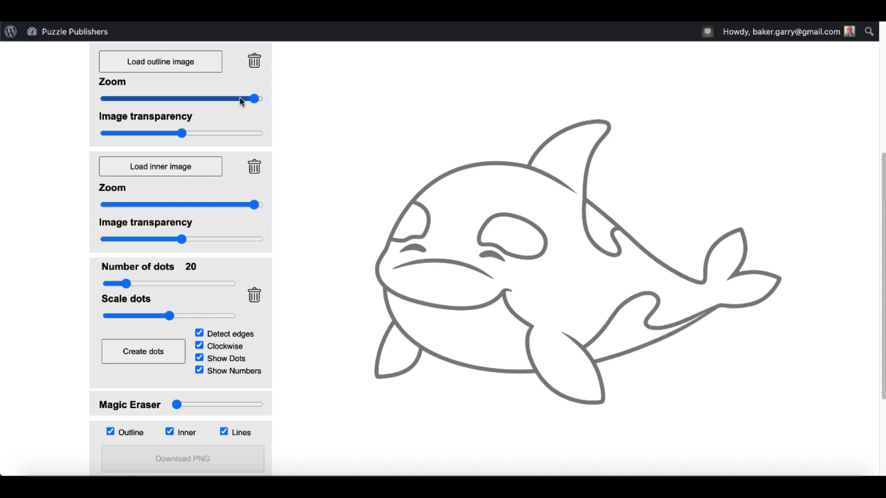
Step: Set the outline image's transparency slider to its maximum and lower the inner image's transparency slider slightly
{"action": "left_click_drag", "start_coordinate": [183, 133], "coordinate": [257, 134]}
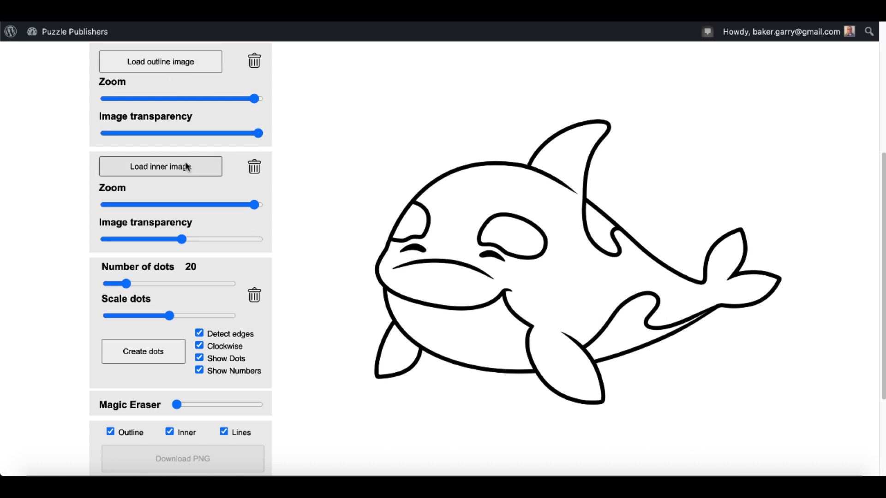
{"action": "mouse_move", "coordinate": [182, 239]}
{"action": "left_mouse_down"}
{"action": "mouse_move", "coordinate": [170, 240]}
{"action": "mouse_move", "coordinate": [178, 240]}
{"action": "left_mouse_up"}
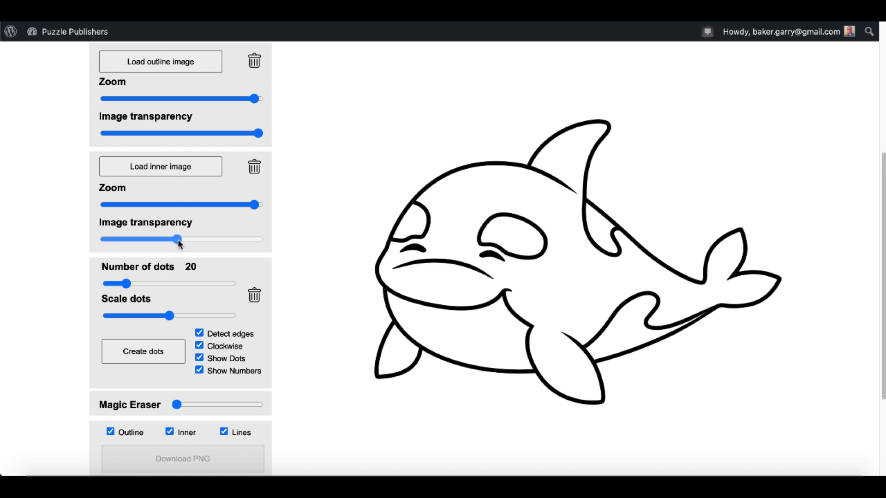
{"action": "left_click", "coordinate": [234, 134]}
{"action": "left_click_drag", "start_coordinate": [233, 133], "coordinate": [213, 134]}
{"action": "left_click_drag", "start_coordinate": [257, 136], "coordinate": [259, 134]}
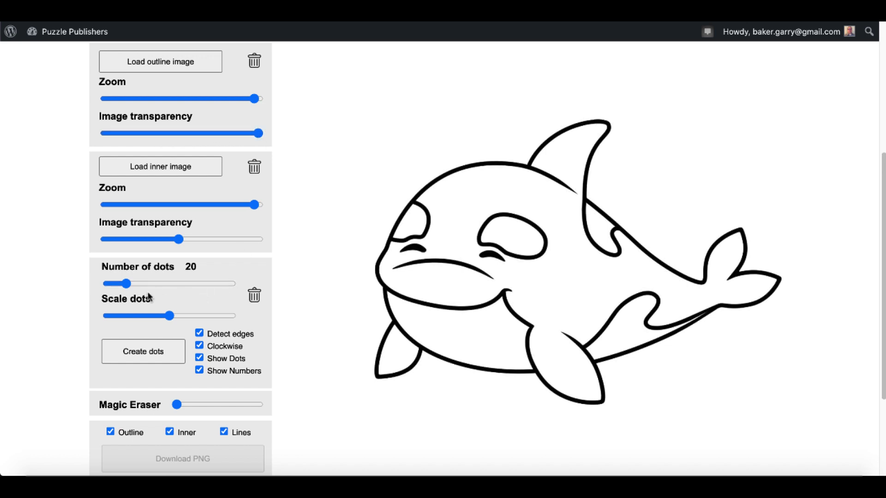
Step: Set the number of dots to 10 and create the dots around the orca
{"action": "left_click_drag", "start_coordinate": [132, 286], "coordinate": [112, 285]}
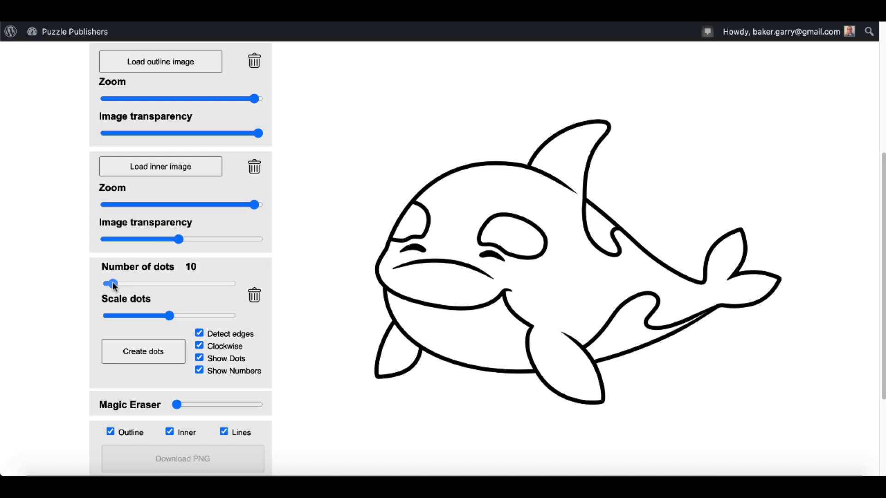
{"action": "left_click", "coordinate": [153, 354]}
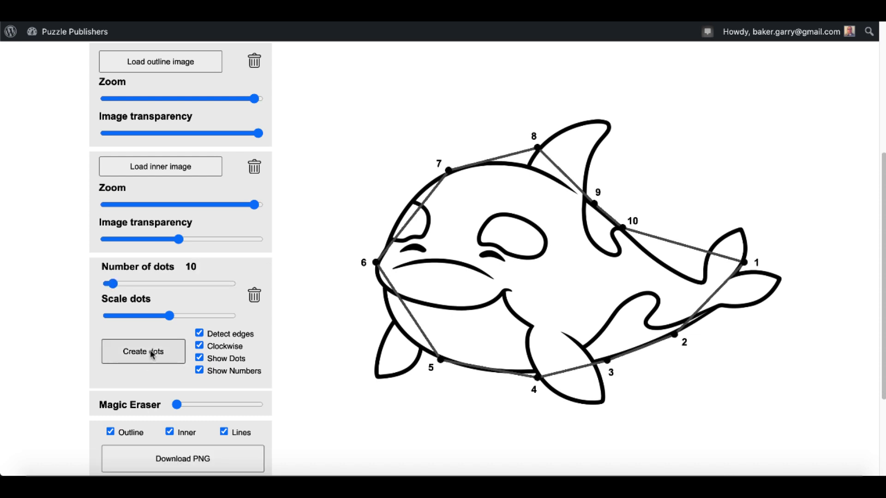
{"action": "left_click_drag", "start_coordinate": [538, 147], "coordinate": [523, 164]}
{"action": "left_click_drag", "start_coordinate": [449, 171], "coordinate": [447, 172]}
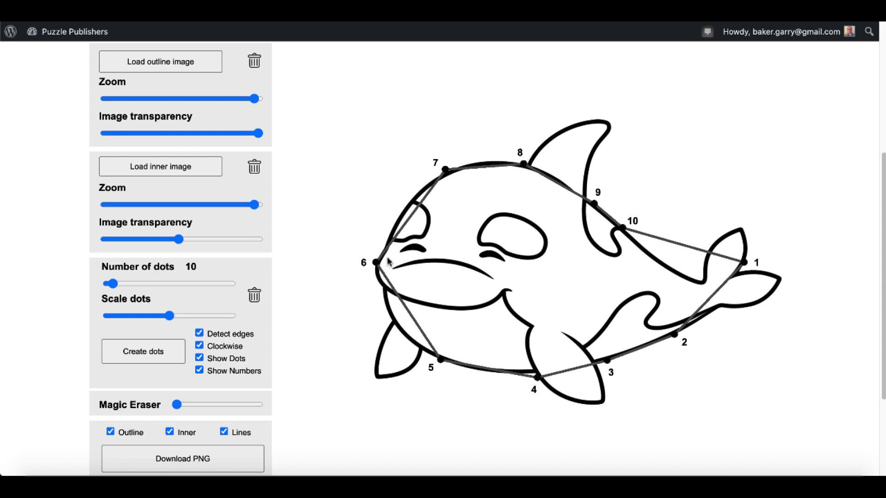
{"action": "mouse_move", "coordinate": [376, 262]}
{"action": "left_mouse_down"}
{"action": "mouse_move", "coordinate": [383, 252]}
{"action": "mouse_move", "coordinate": [375, 265]}
{"action": "left_mouse_up"}
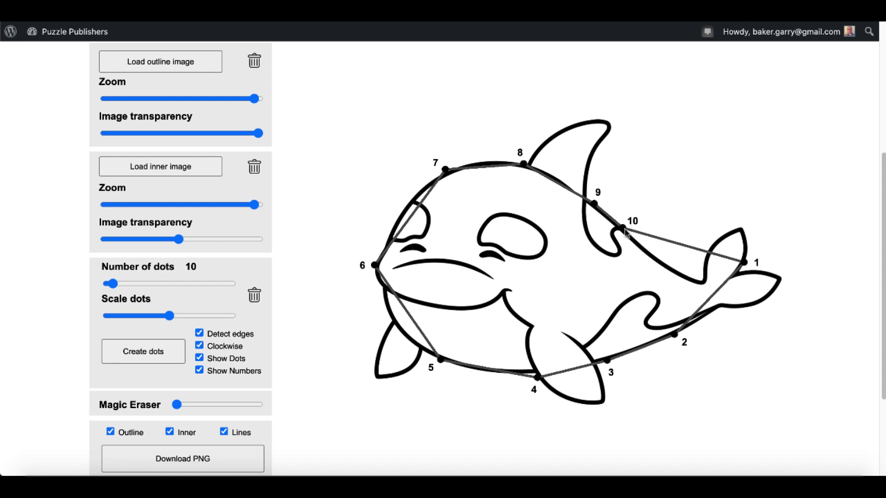
{"action": "left_click_drag", "start_coordinate": [624, 229], "coordinate": [739, 230]}
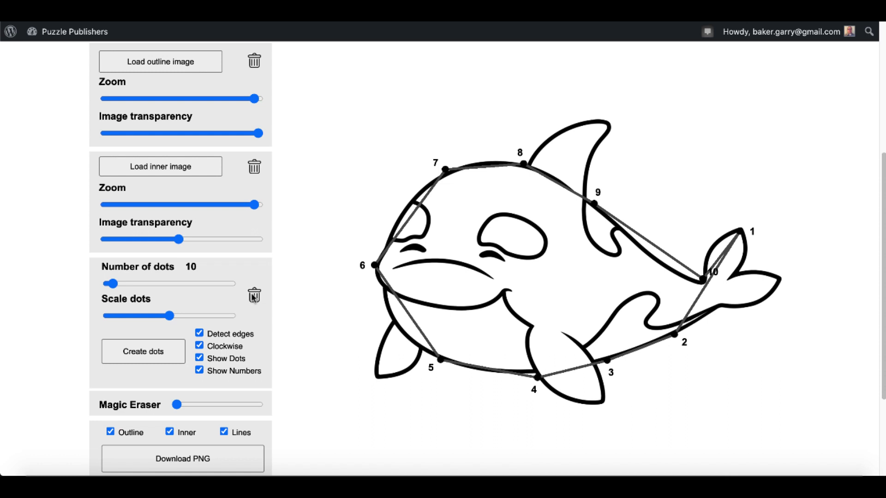
{"action": "left_click", "coordinate": [249, 298]}
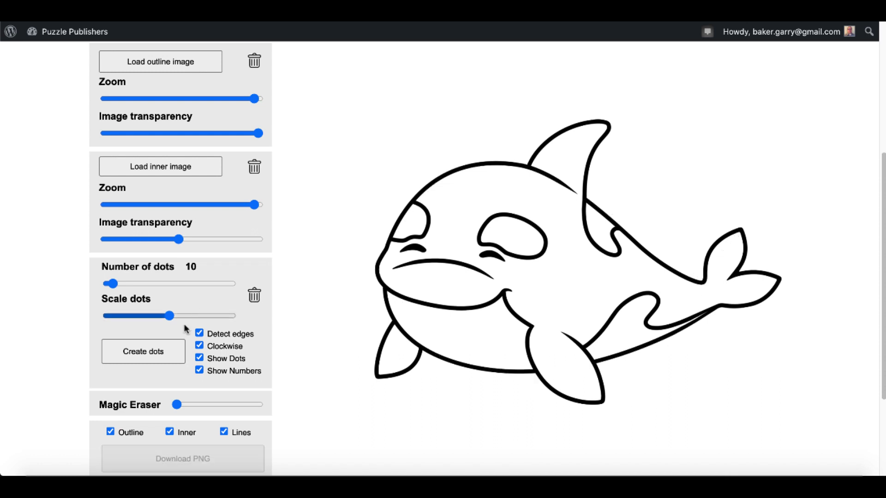
Step: Create the 10 dots again and move dots 1, 10 and 9 onto the outline of the orca's upper tail fluke
{"action": "left_click", "coordinate": [145, 351]}
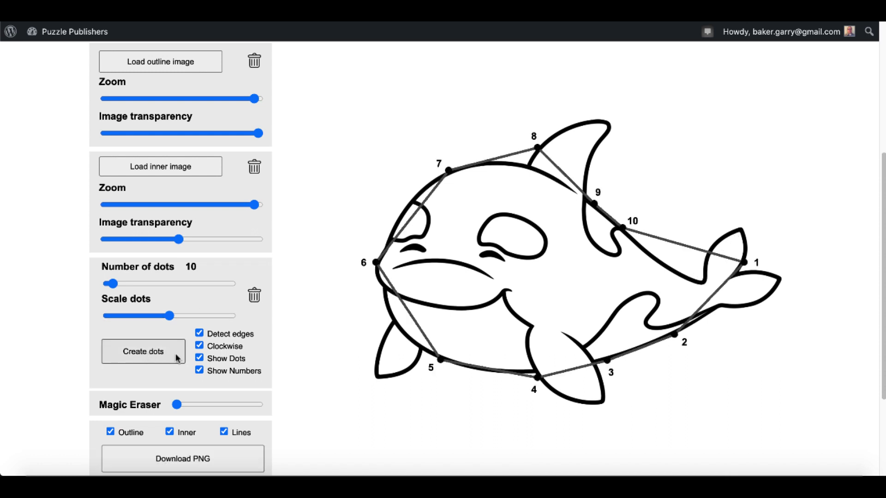
{"action": "left_click_drag", "start_coordinate": [697, 270], "coordinate": [744, 229]}
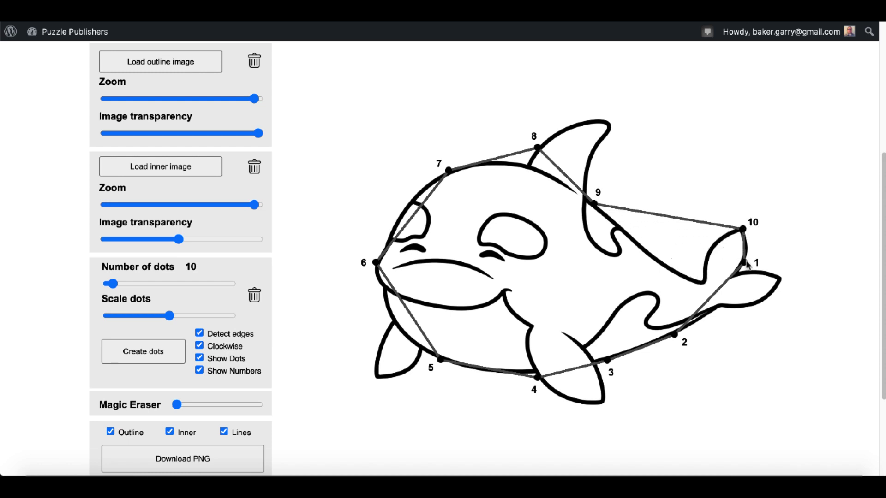
{"action": "left_click_drag", "start_coordinate": [745, 264], "coordinate": [741, 230]}
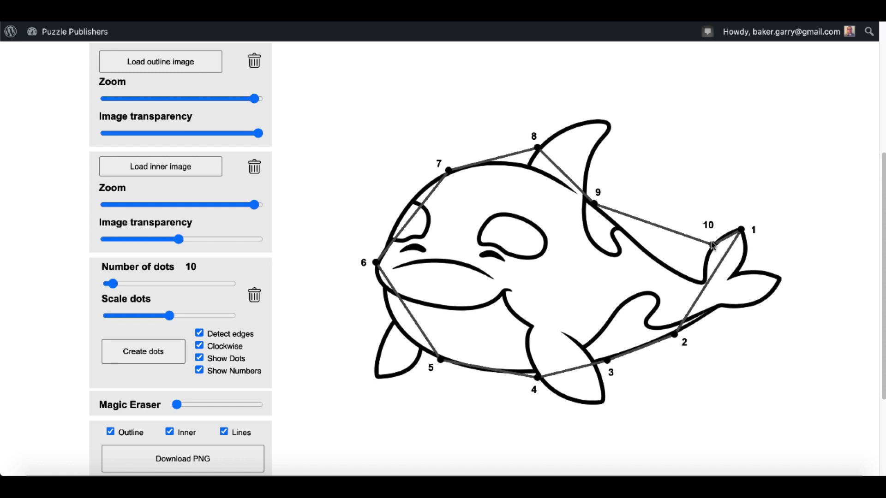
{"action": "left_click_drag", "start_coordinate": [714, 245], "coordinate": [702, 233]}
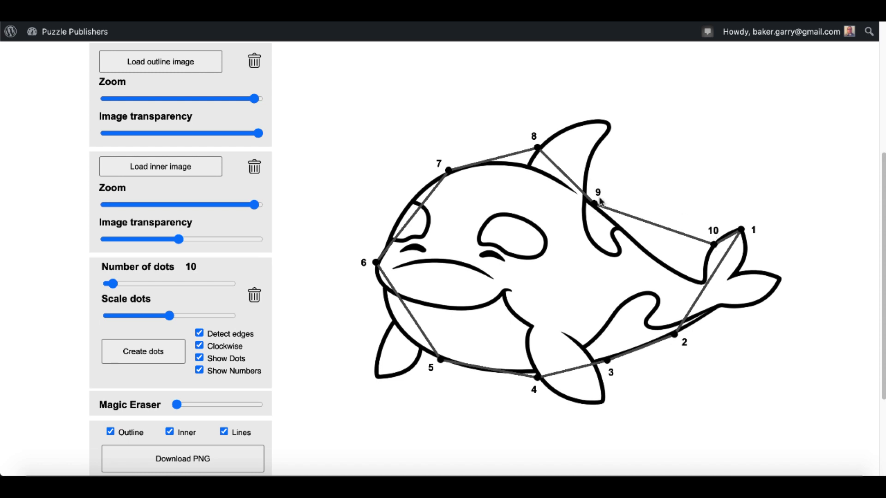
{"action": "left_click_drag", "start_coordinate": [597, 206], "coordinate": [704, 281]}
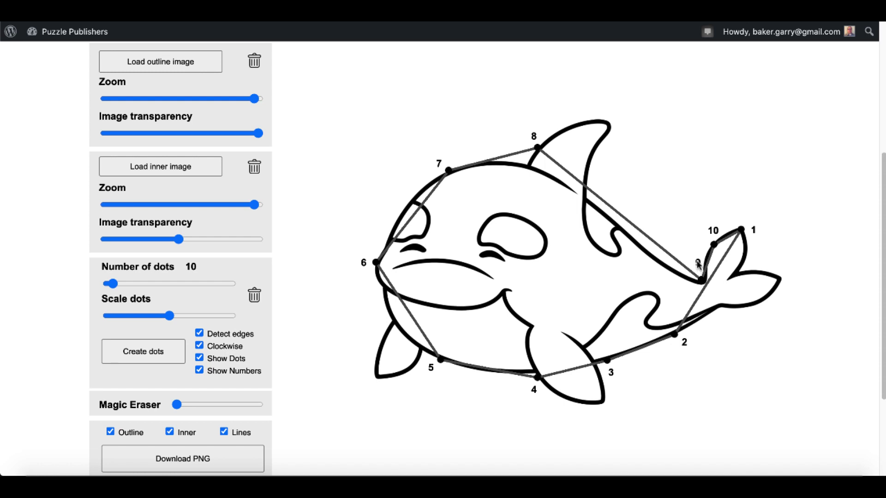
Step: Place dots 2 to 7 in order around the remaining tail fluke outline and dot 8 across the tail's base
{"action": "left_click_drag", "start_coordinate": [677, 336], "coordinate": [755, 254]}
{"action": "left_click_drag", "start_coordinate": [607, 360], "coordinate": [741, 270]}
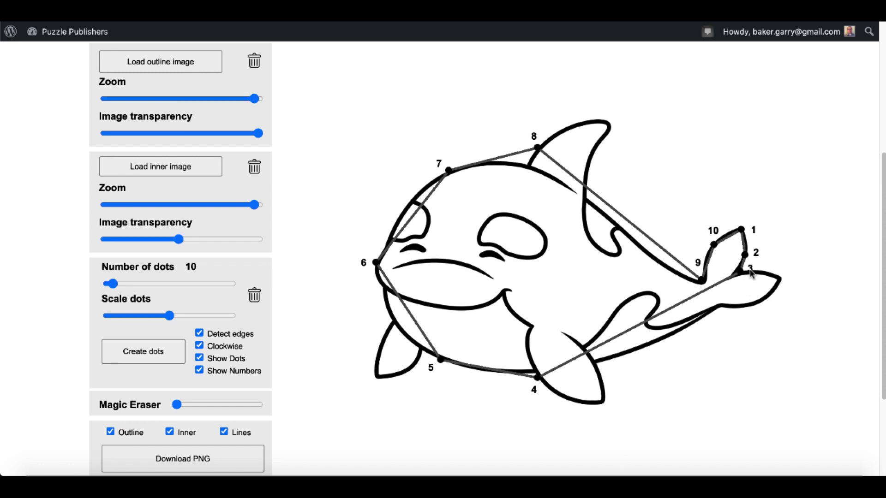
{"action": "left_click_drag", "start_coordinate": [538, 378], "coordinate": [780, 279]}
{"action": "left_click_drag", "start_coordinate": [441, 360], "coordinate": [770, 296]}
{"action": "left_click_drag", "start_coordinate": [376, 262], "coordinate": [752, 306]}
{"action": "left_click_drag", "start_coordinate": [449, 169], "coordinate": [728, 306]}
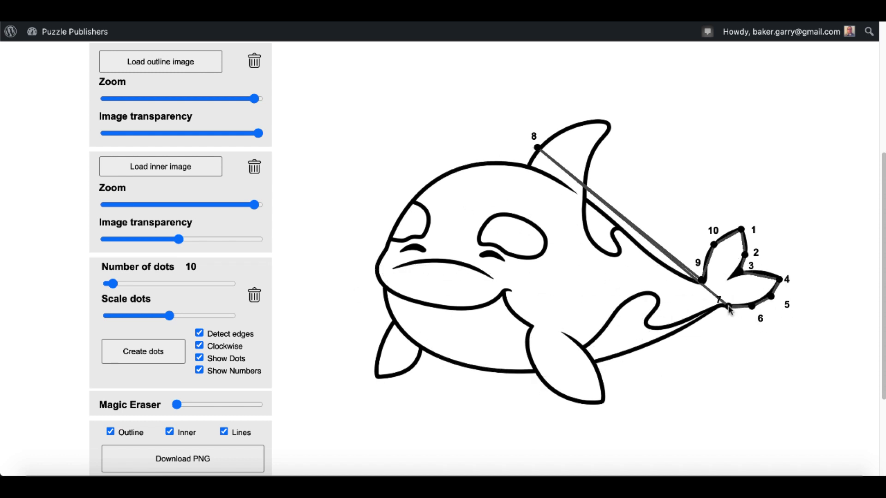
{"action": "left_click_drag", "start_coordinate": [537, 148], "coordinate": [712, 294]}
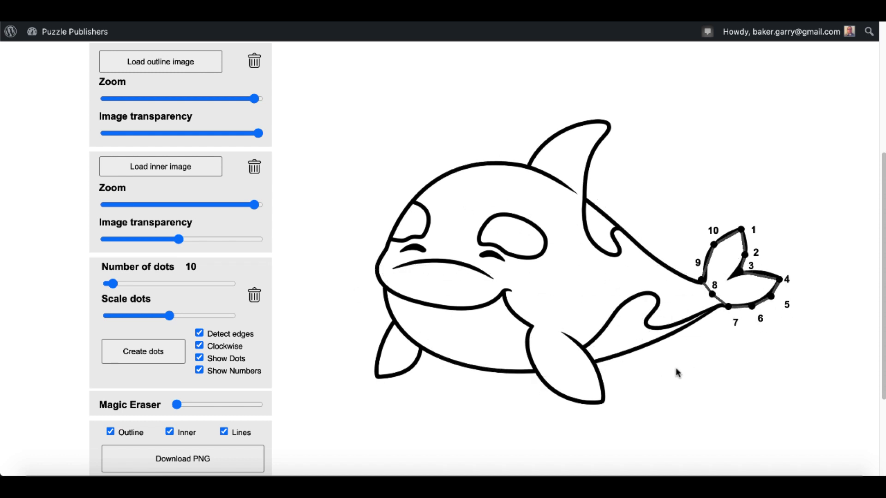
Step: Hide the connecting lines and download the dot-to-dot puzzle as a PNG
{"action": "left_click", "coordinate": [224, 433]}
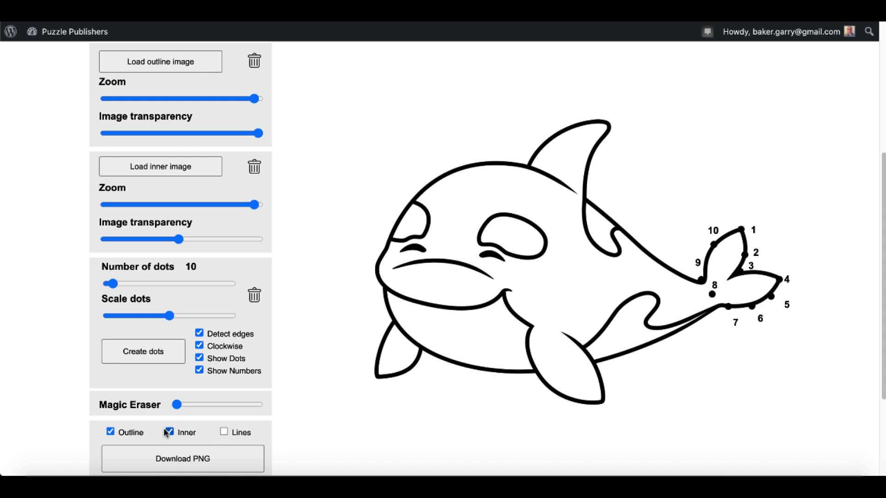
{"action": "left_click", "coordinate": [215, 459]}
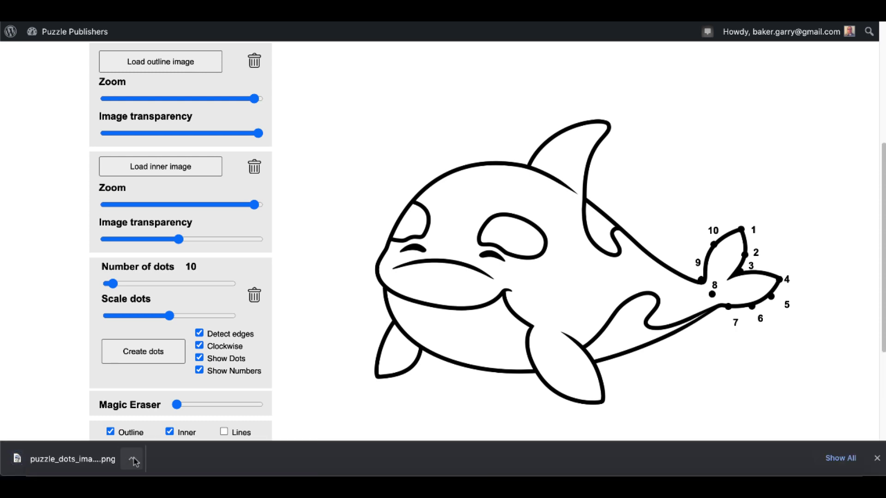
{"action": "left_click", "coordinate": [131, 459]}
{"action": "left_click", "coordinate": [169, 414]}
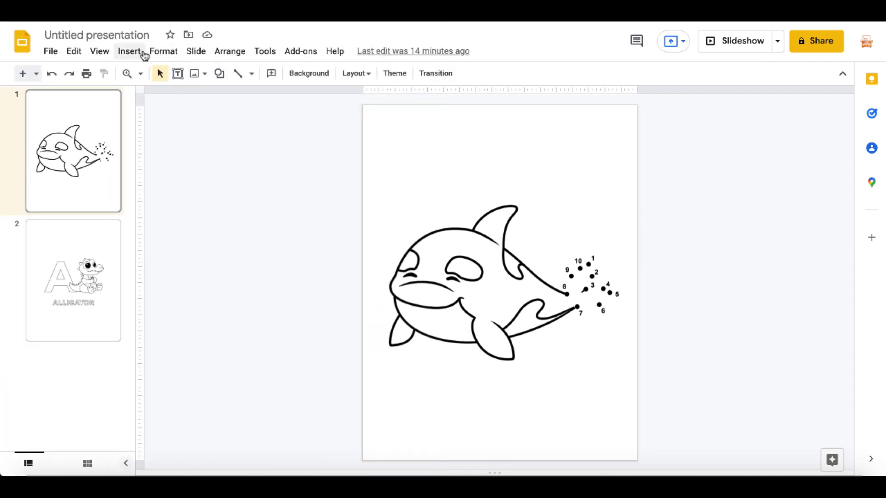
Step: Switch to the Google Slides presentation and look at the available sources for inserting an image on the orca slide
{"action": "left_click", "coordinate": [143, 54]}
{"action": "mouse_move", "coordinate": [159, 76]}
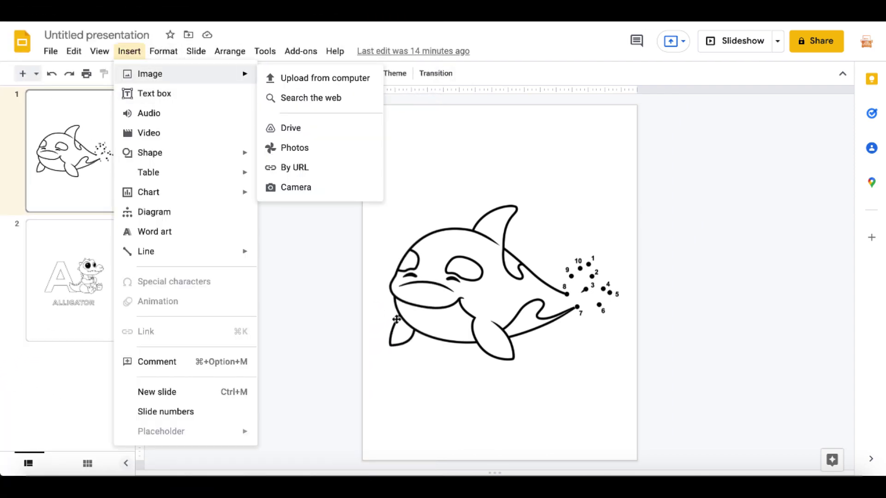
{"action": "left_click", "coordinate": [433, 309]}
{"action": "mouse_move", "coordinate": [437, 290]}
{"action": "left_mouse_down"}
{"action": "mouse_move", "coordinate": [437, 259]}
{"action": "mouse_move", "coordinate": [430, 313]}
{"action": "mouse_move", "coordinate": [432, 296]}
{"action": "left_mouse_up"}
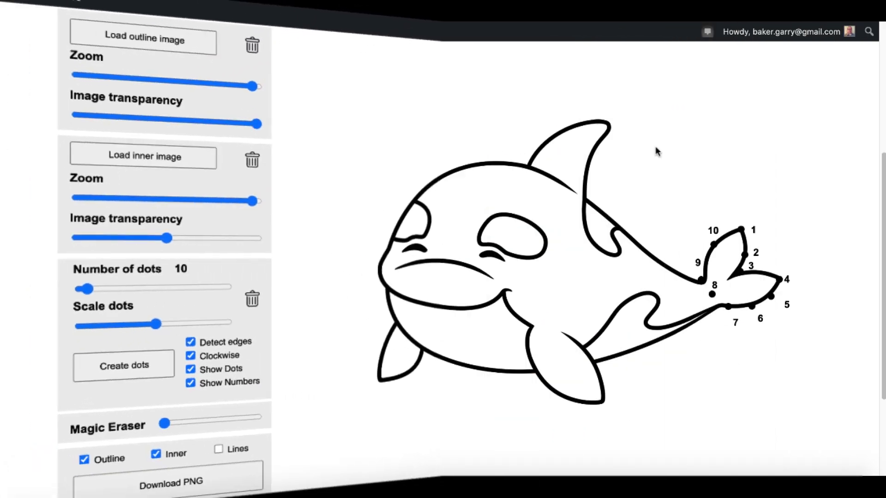
{"action": "scroll", "coordinate": [658, 152], "scroll_direction": "down", "scroll_amount": 1}
{"action": "scroll", "coordinate": [658, 151], "scroll_direction": "up", "scroll_amount": 6}
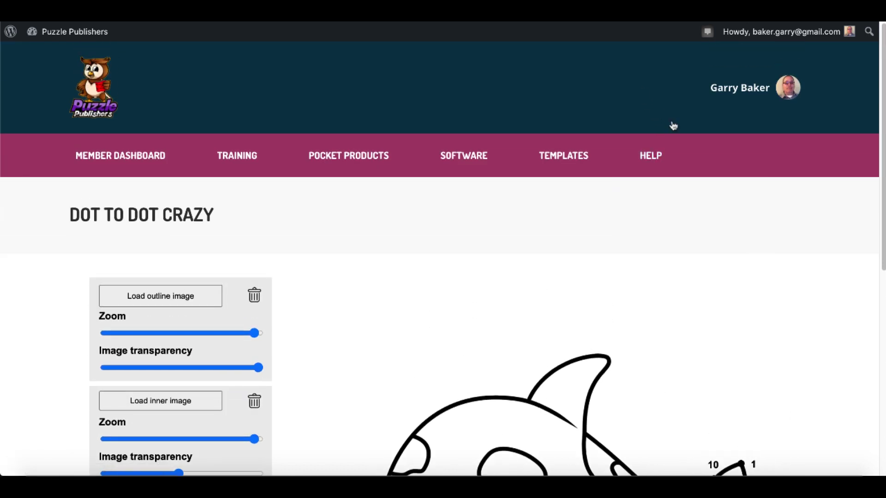
{"action": "scroll", "coordinate": [678, 304], "scroll_direction": "down", "scroll_amount": 8}
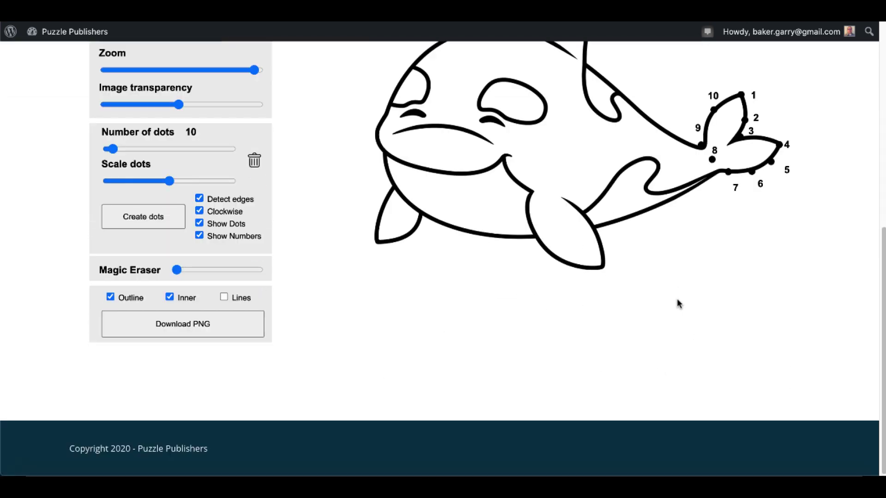